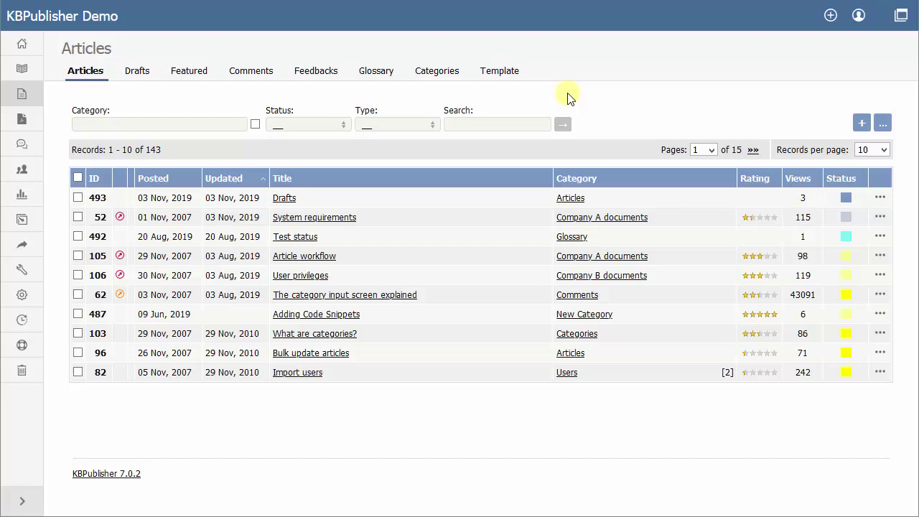
- Start a new article workflow with the title "Approval Procedure"
{"action": "left_click", "coordinate": [137, 79]}
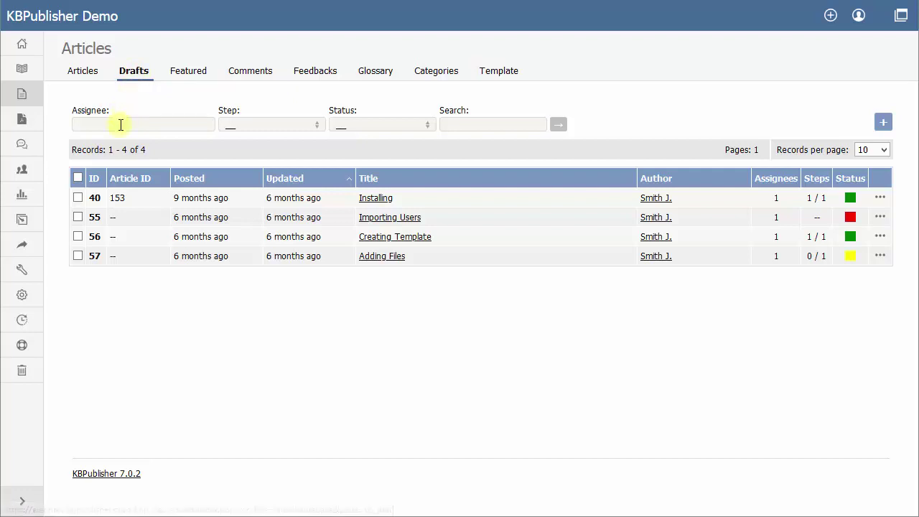
{"action": "left_click", "coordinate": [41, 275]}
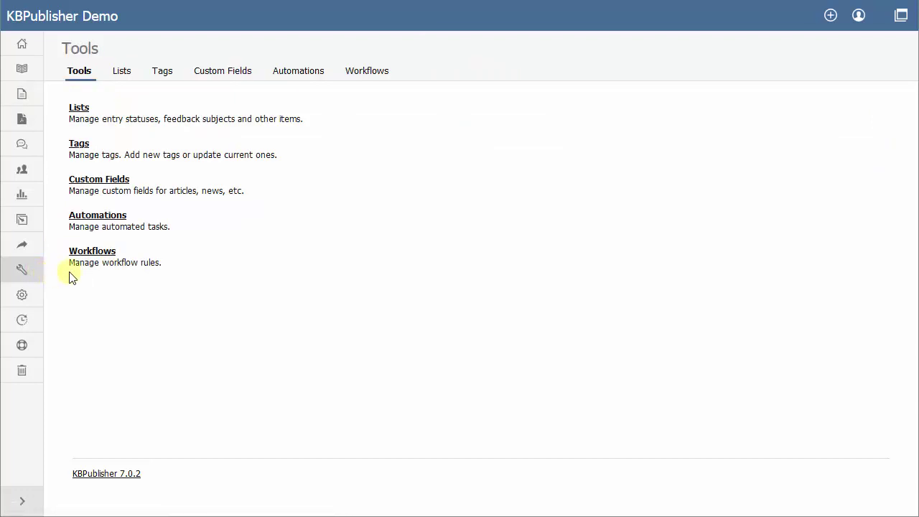
{"action": "left_click", "coordinate": [359, 78]}
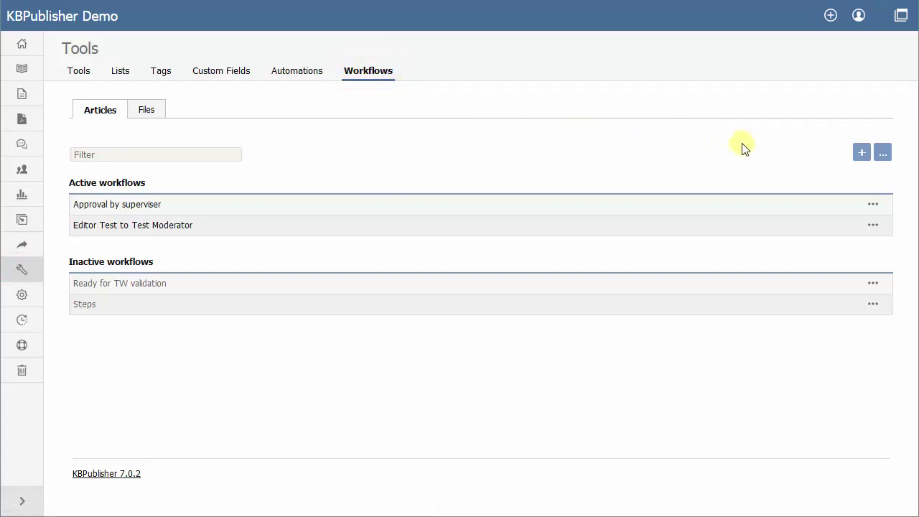
{"action": "left_click", "coordinate": [867, 159]}
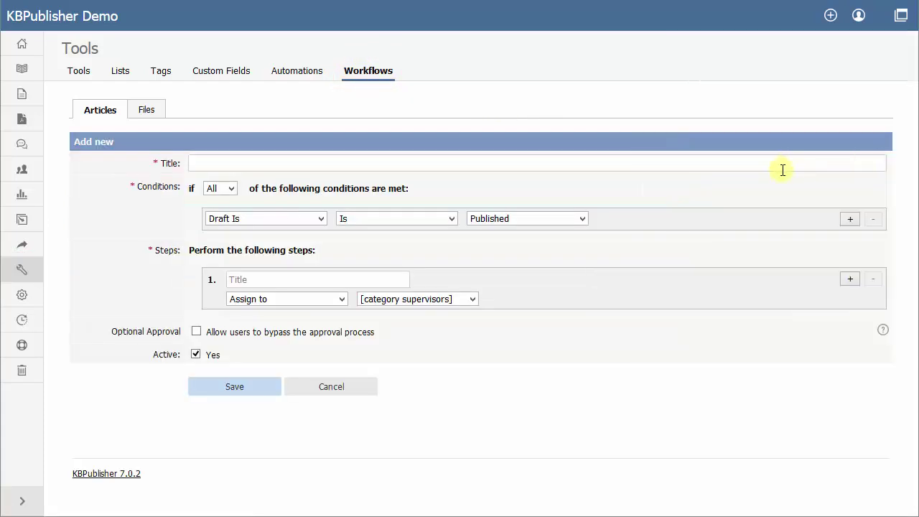
{"action": "left_click", "coordinate": [730, 162]}
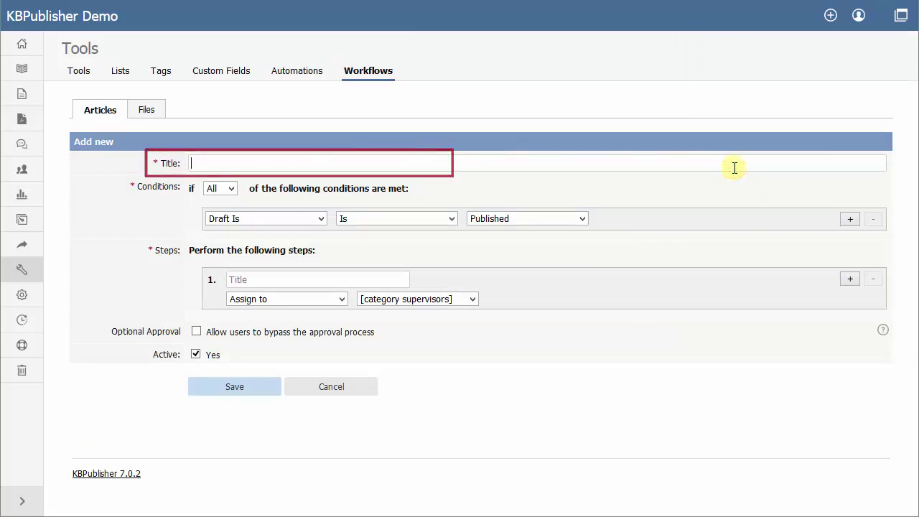
{"action": "type", "text": "Approval Procedure"}
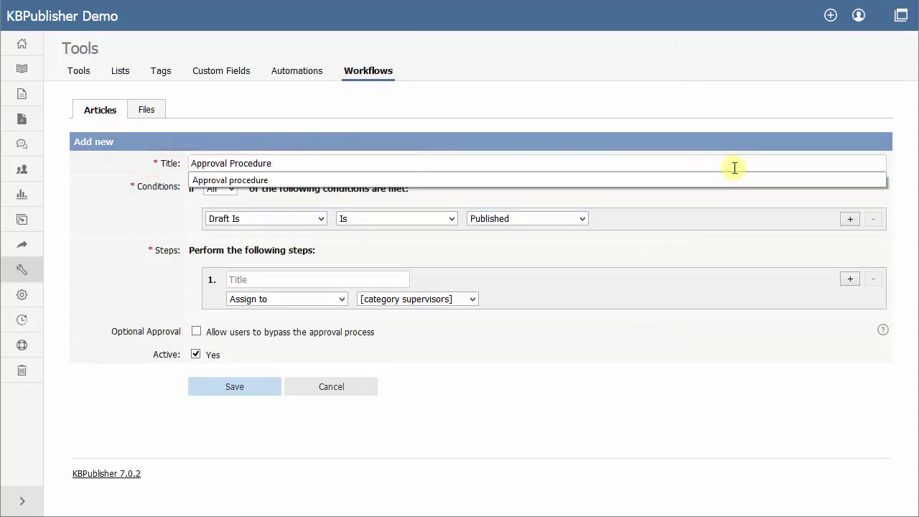
{"action": "left_click", "coordinate": [725, 195]}
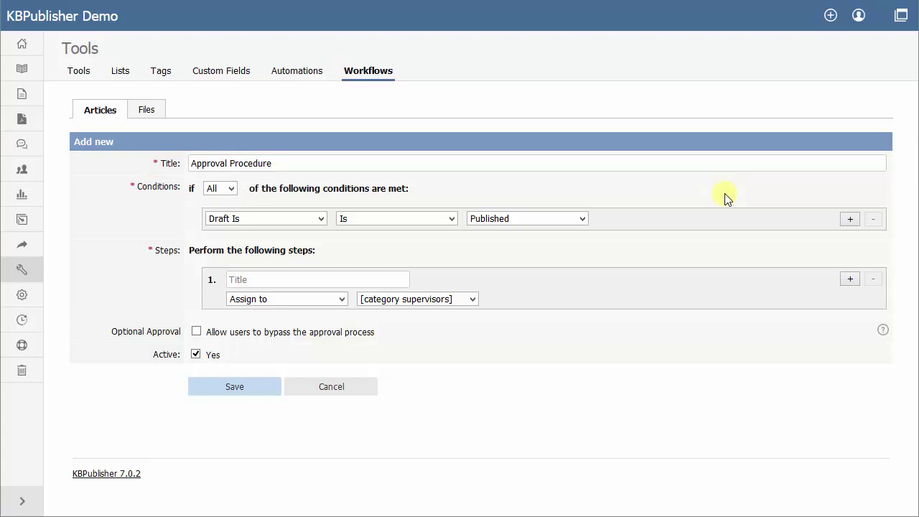
- Set the workflow condition to Author Is, choosing the user with the Author privilege from the full user list
{"action": "left_click", "coordinate": [320, 219]}
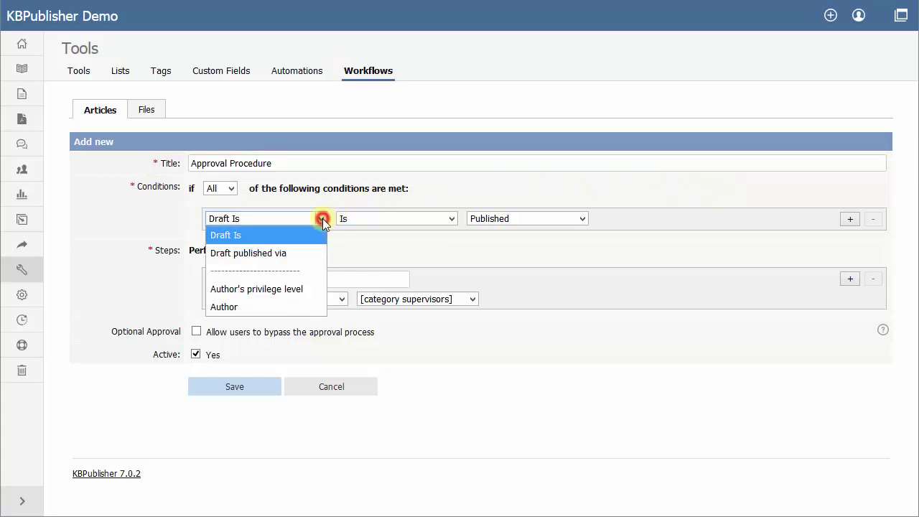
{"action": "left_click", "coordinate": [318, 307]}
{"action": "left_click", "coordinate": [582, 218]}
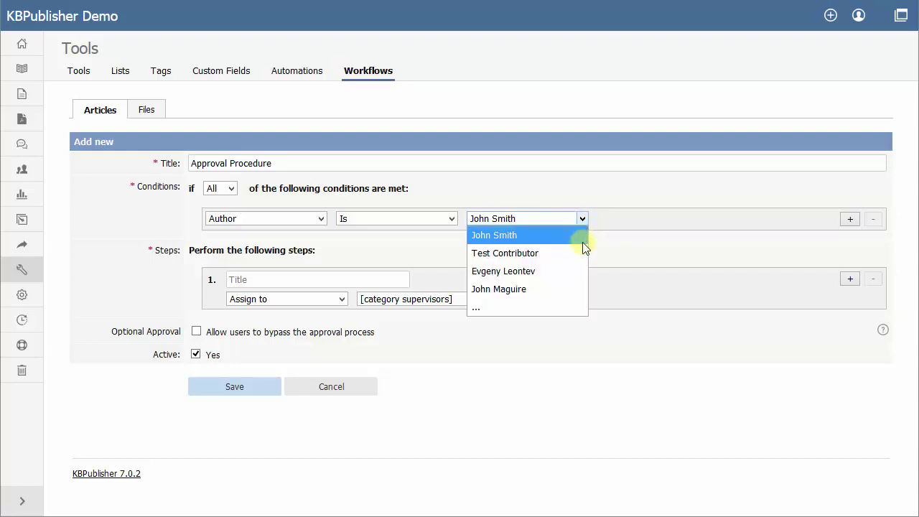
{"action": "left_click", "coordinate": [556, 306]}
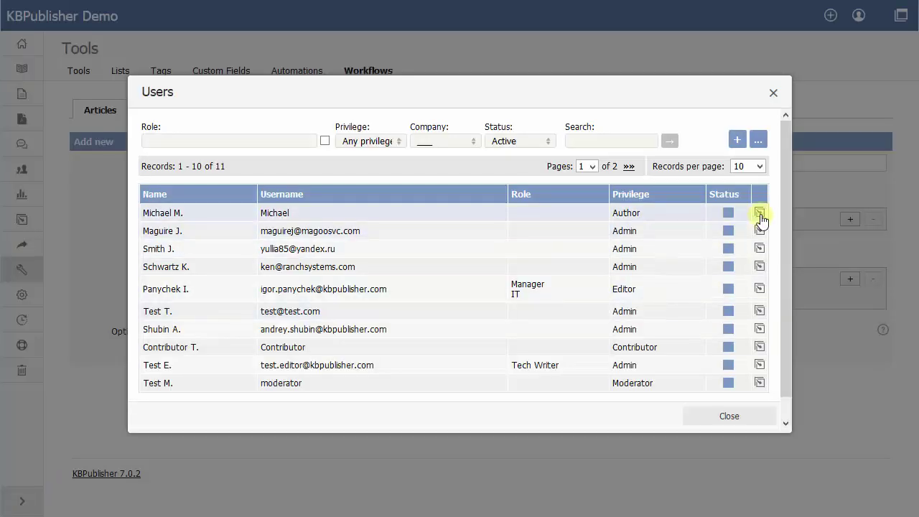
{"action": "left_click", "coordinate": [759, 215]}
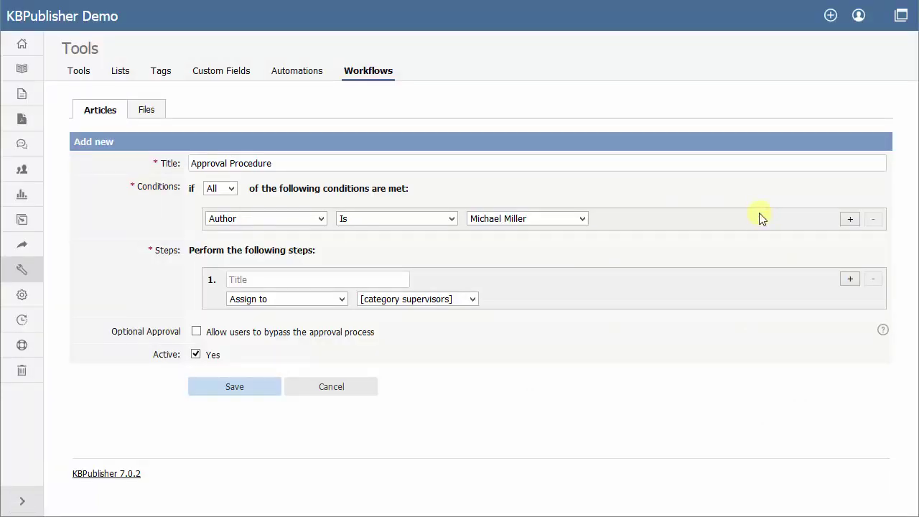
- Assign the workflow's first step to the current user and title it "Step 1"
{"action": "left_click", "coordinate": [343, 299]}
{"action": "left_click", "coordinate": [342, 299]}
{"action": "left_click", "coordinate": [474, 298]}
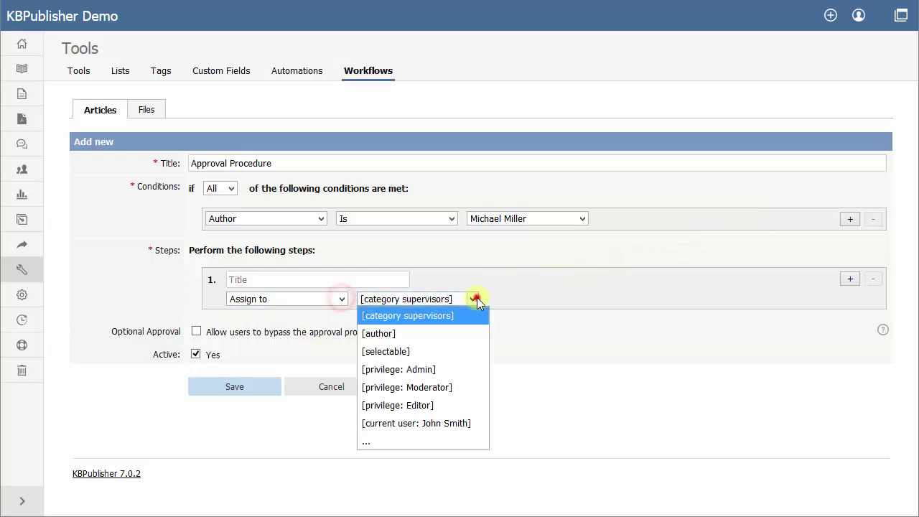
{"action": "left_click", "coordinate": [481, 423]}
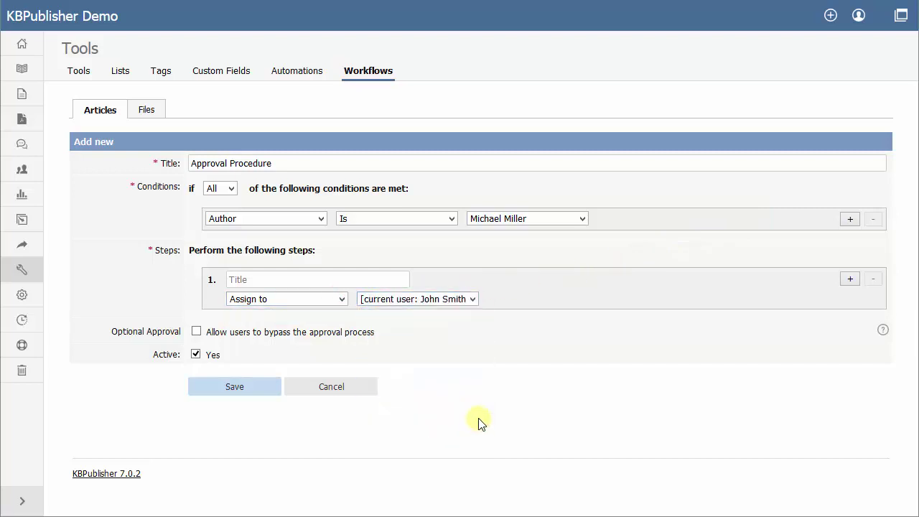
{"action": "left_click", "coordinate": [382, 279]}
{"action": "type", "text": "St"}
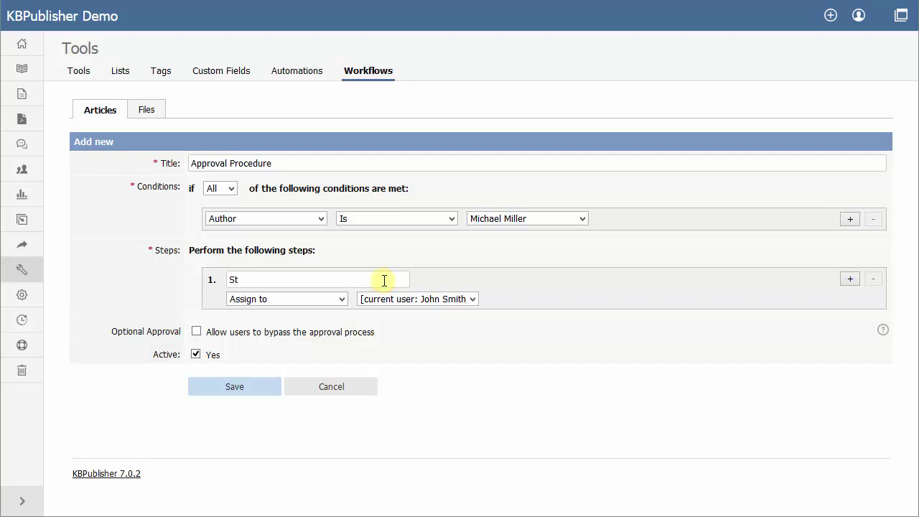
{"action": "type", "text": "ep 1"}
{"action": "left_click", "coordinate": [854, 281]}
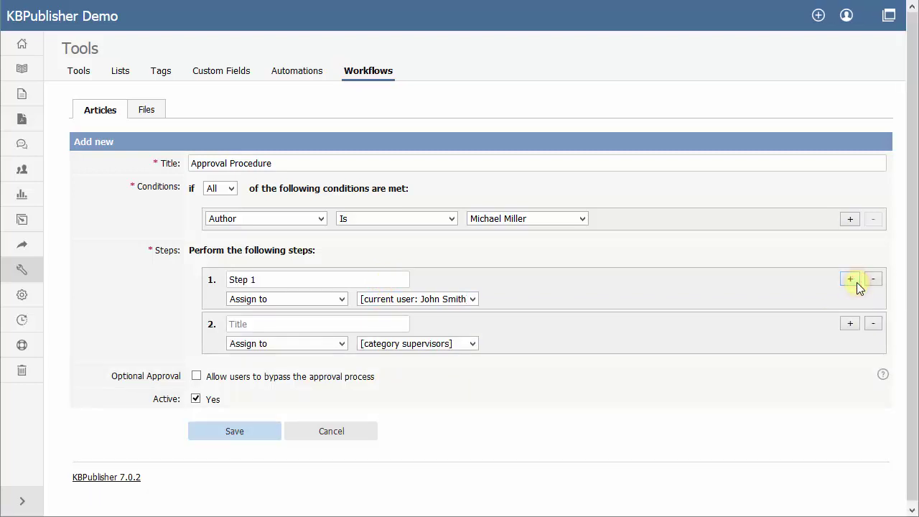
{"action": "left_click", "coordinate": [472, 343]}
{"action": "left_click", "coordinate": [463, 486]}
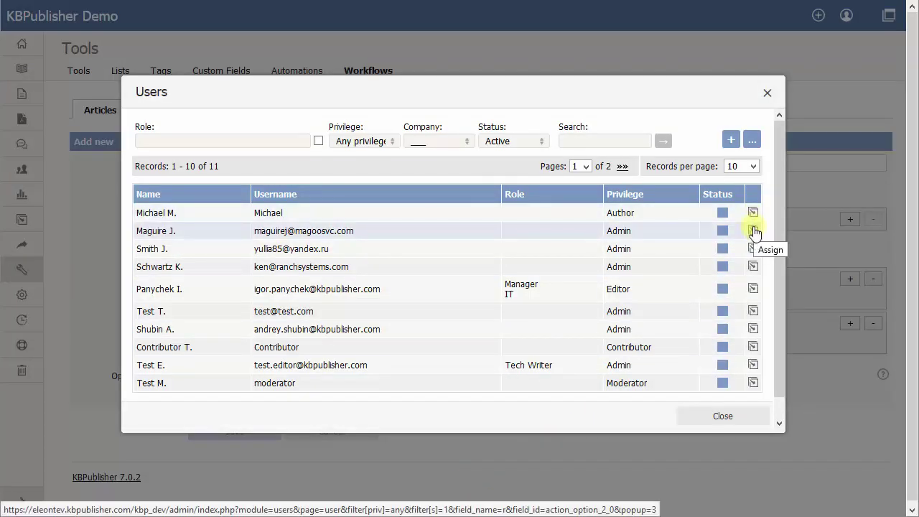
{"action": "left_click", "coordinate": [744, 414]}
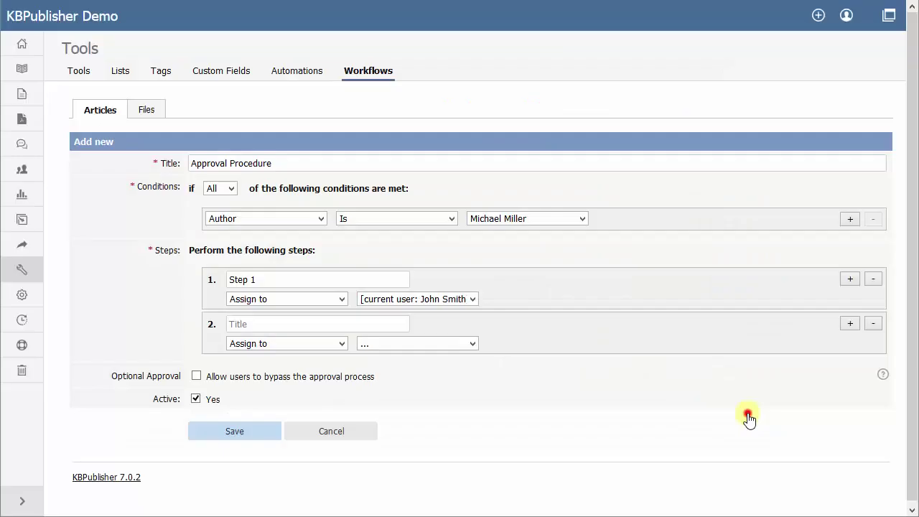
{"action": "left_click", "coordinate": [872, 323]}
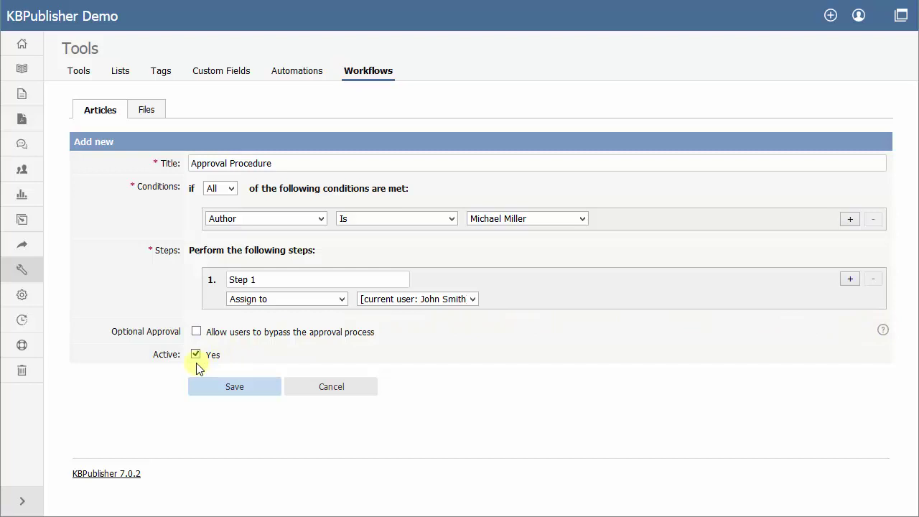
- Save the new workflow and reorder the active workflows so that Approval Procedure comes first
{"action": "left_click", "coordinate": [202, 396]}
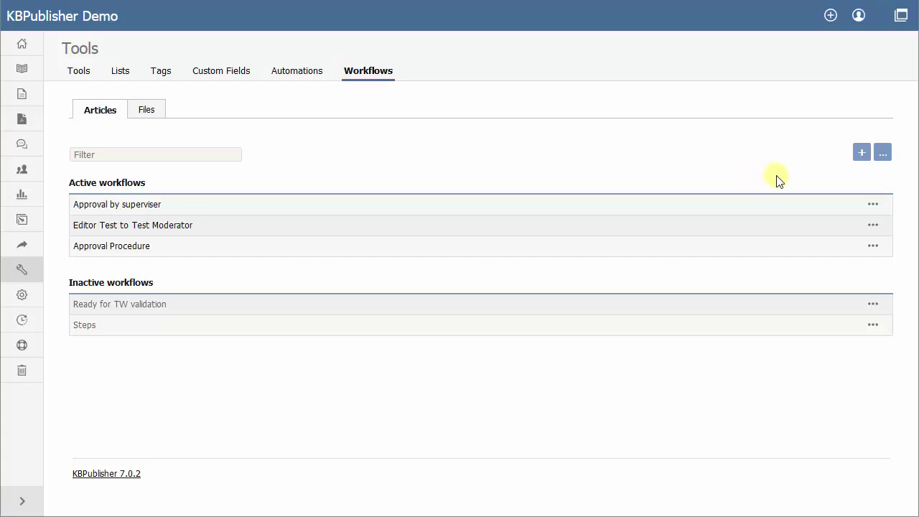
{"action": "left_click", "coordinate": [882, 154]}
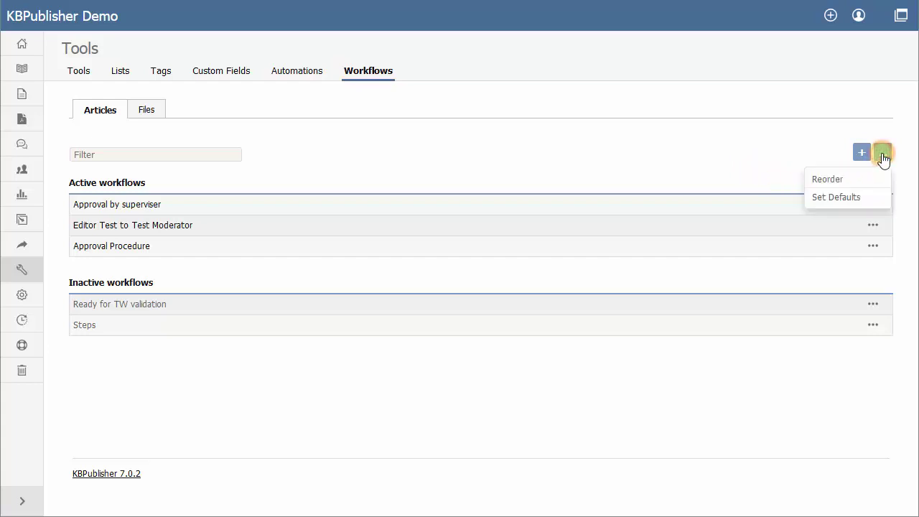
{"action": "left_click", "coordinate": [859, 181]}
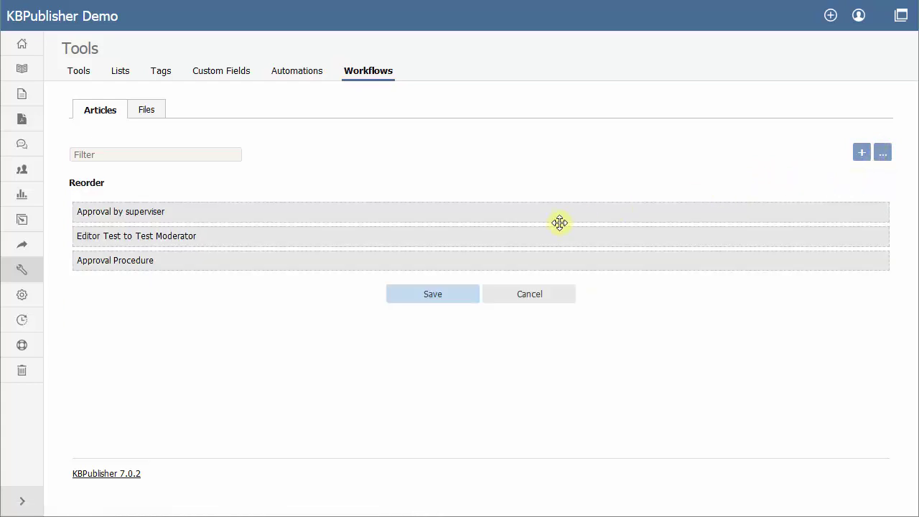
{"action": "left_click_drag", "start_coordinate": [477, 261], "coordinate": [480, 211]}
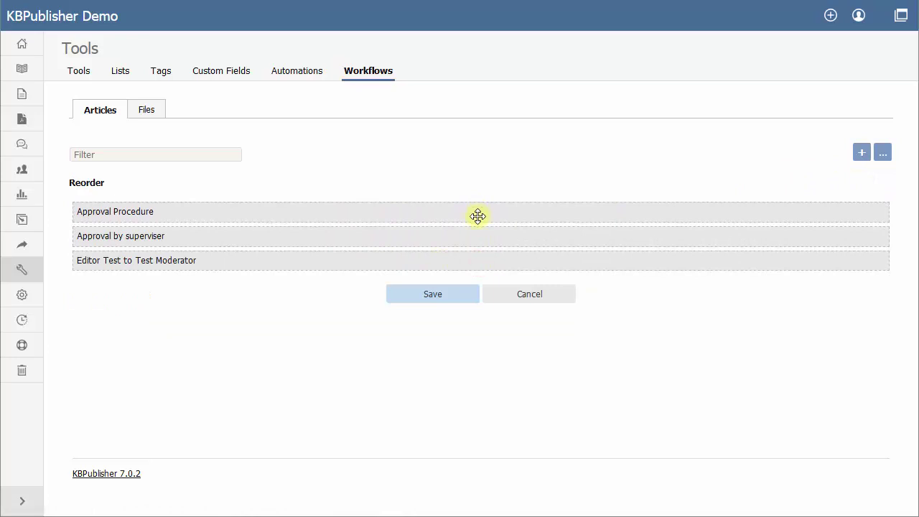
{"action": "left_click", "coordinate": [466, 296]}
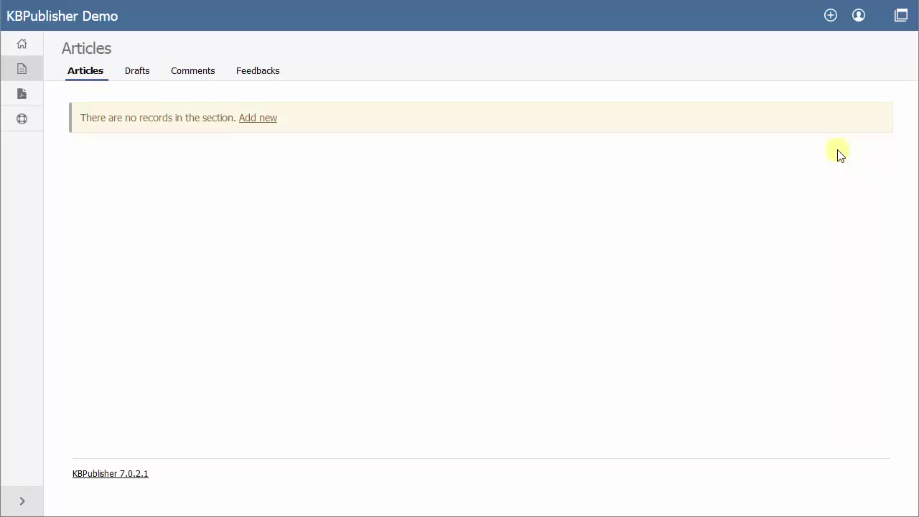
- From the author's account, start a new article draft in the Articles category titled "Approve or Reject a Draft"
{"action": "left_click", "coordinate": [859, 17]}
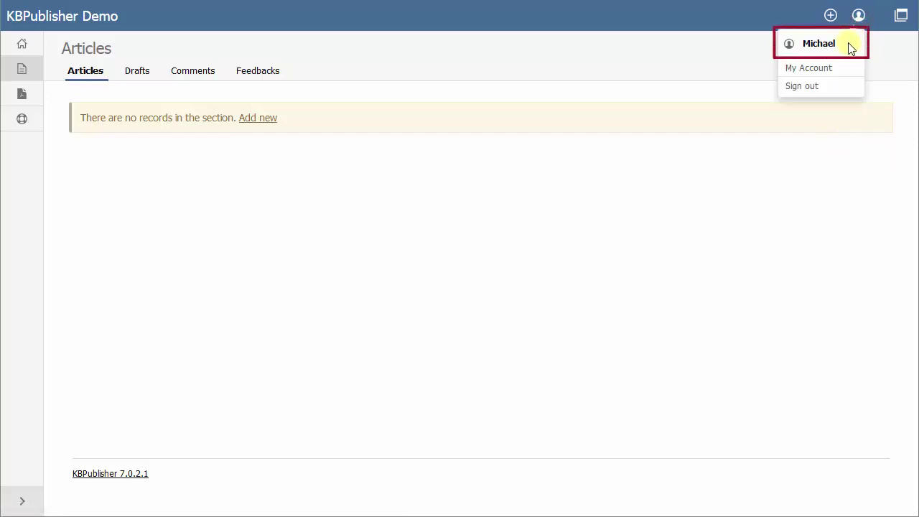
{"action": "left_click", "coordinate": [140, 72]}
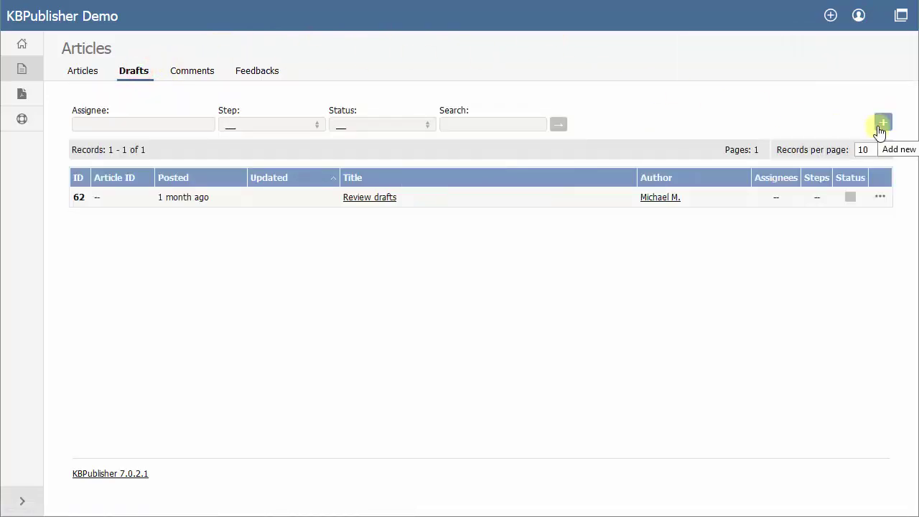
{"action": "left_click", "coordinate": [880, 128]}
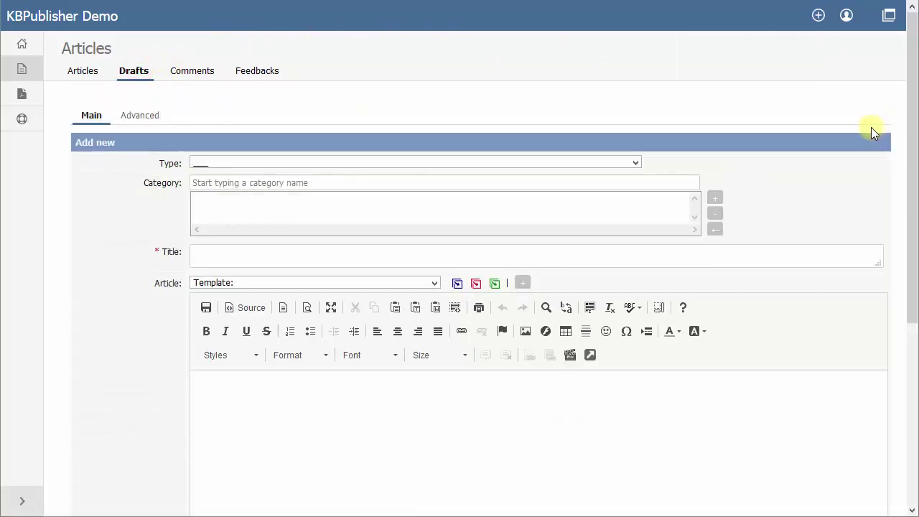
{"action": "left_click", "coordinate": [638, 182]}
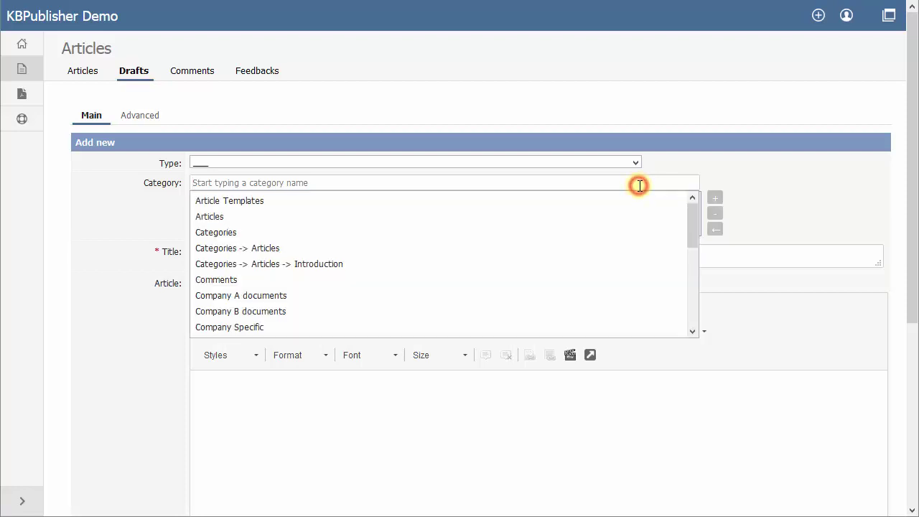
{"action": "left_click", "coordinate": [599, 215]}
{"action": "left_click", "coordinate": [580, 253]}
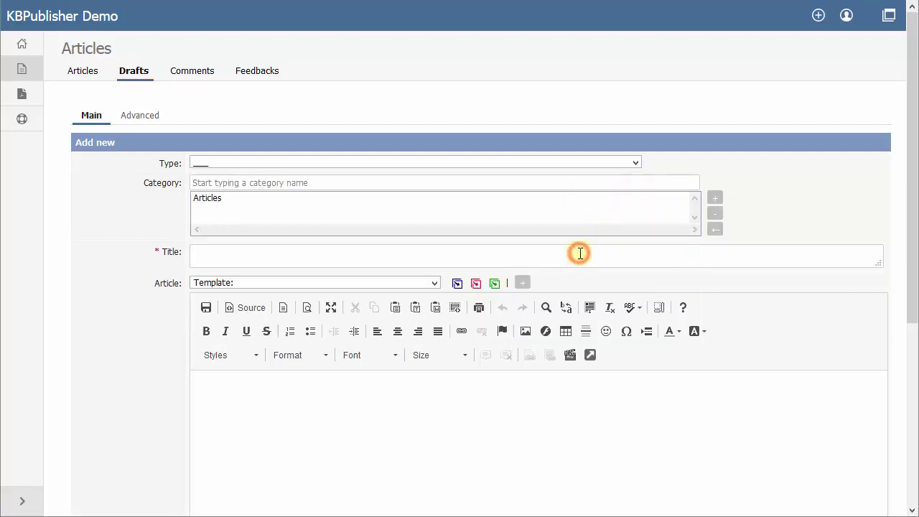
{"action": "type", "text": "Approve or Reject a Draft"}
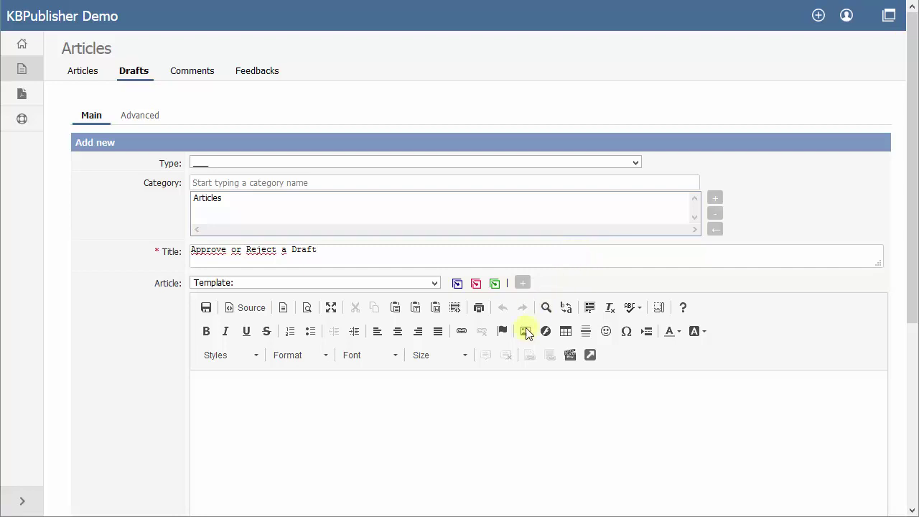
- Paste the copied article text into the draft's body and send the draft for approval without notes
{"action": "left_click", "coordinate": [488, 390]}
{"action": "key", "text": "ctrl+v"}
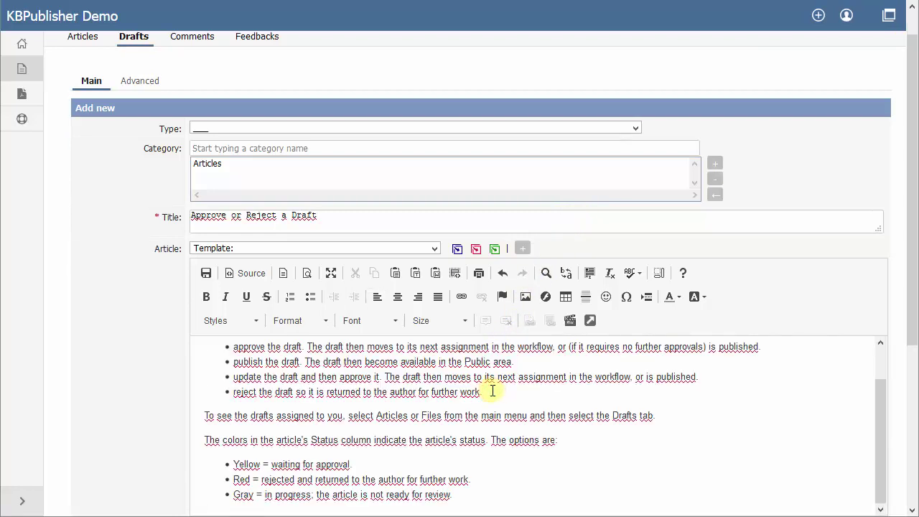
{"action": "scroll", "coordinate": [490, 393], "scroll_direction": "down", "scroll_amount": 3}
{"action": "scroll", "coordinate": [490, 393], "scroll_direction": "down", "scroll_amount": 1}
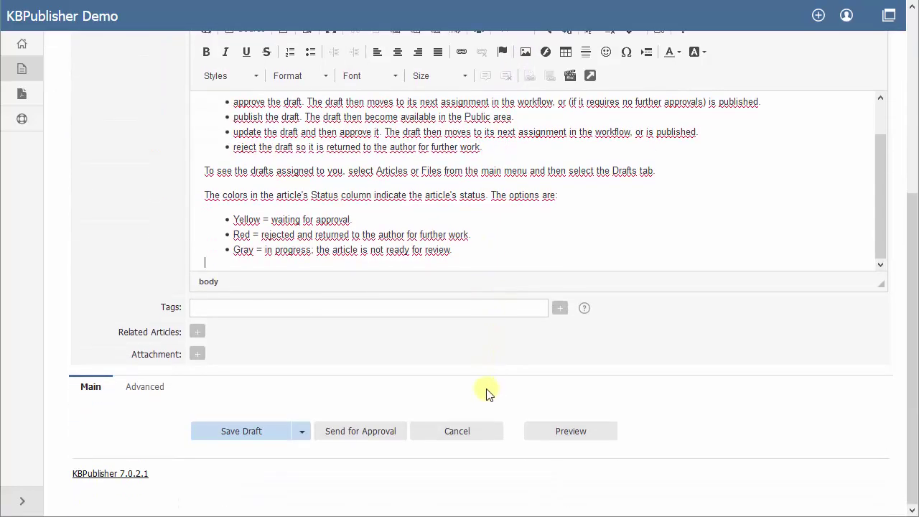
{"action": "left_click", "coordinate": [399, 438]}
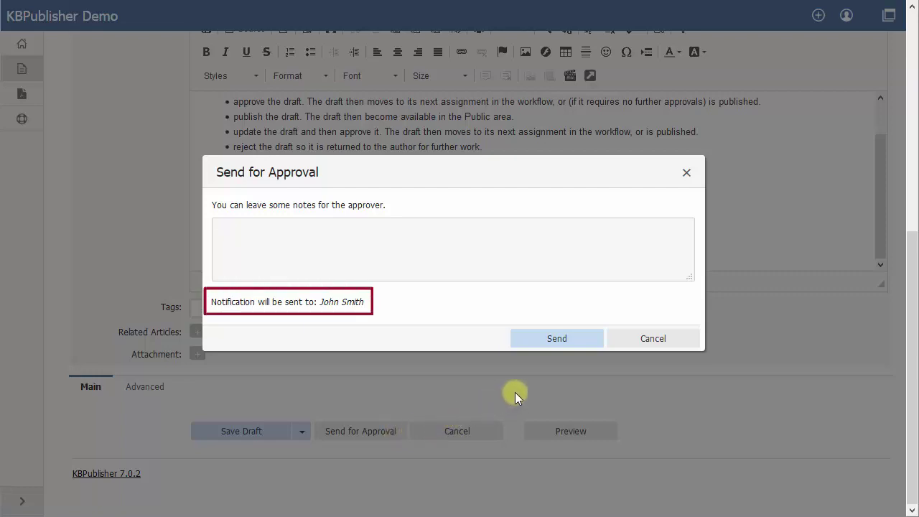
{"action": "left_click", "coordinate": [582, 343]}
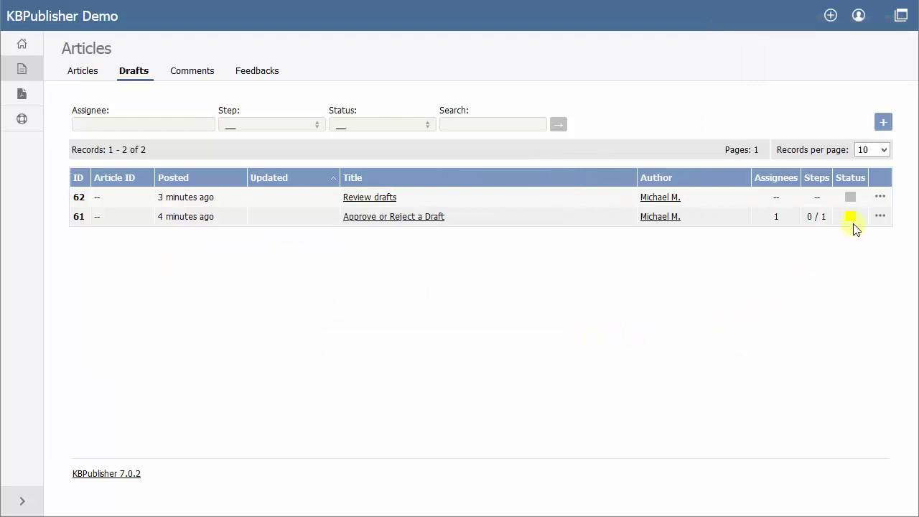
- Check the submitted "Approve or Reject a Draft" draft's approval status and the actions available for it from the author's account
{"action": "mouse_move", "coordinate": [852, 219]}
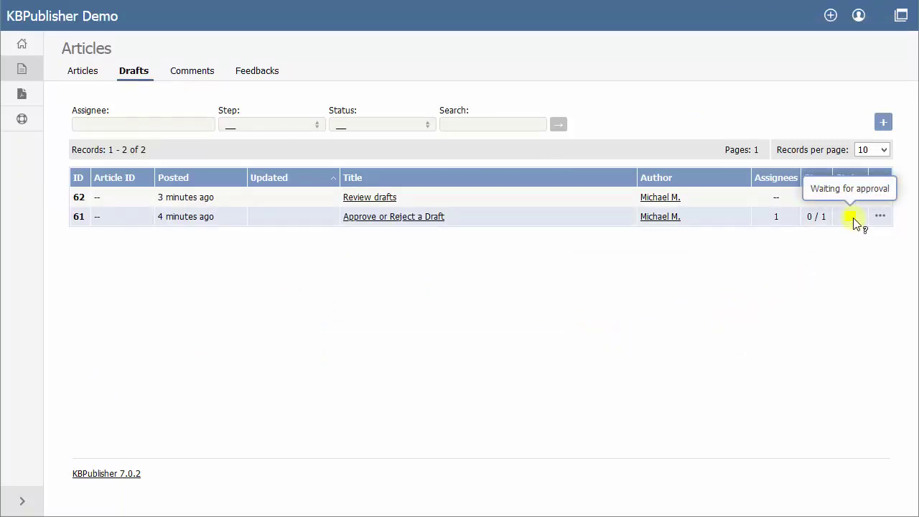
{"action": "left_click", "coordinate": [880, 218]}
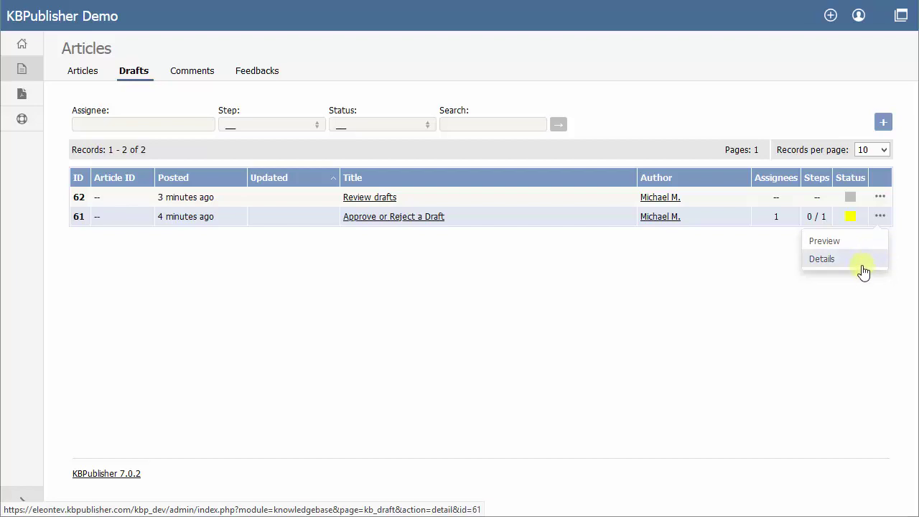
{"action": "left_click", "coordinate": [851, 294]}
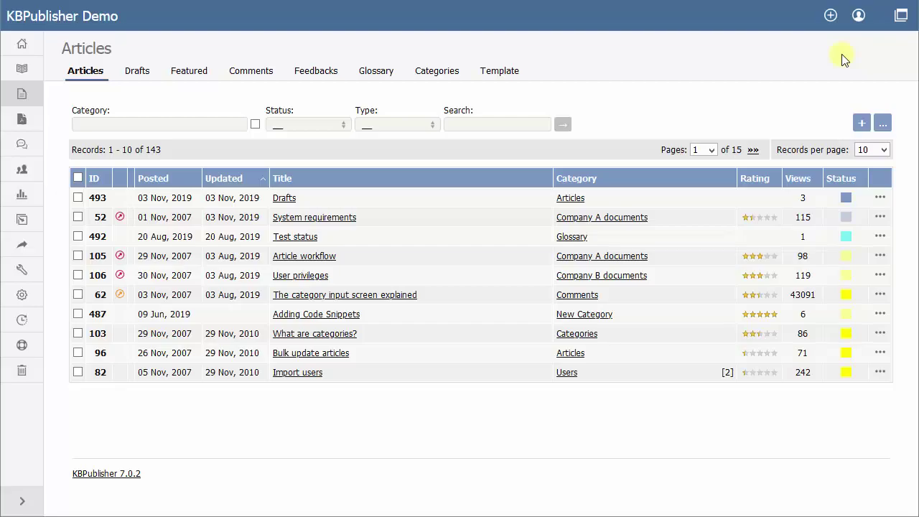
- From the approver's account, open the "Approve or Reject a Draft" draft for review and preview its content
{"action": "left_click", "coordinate": [858, 17]}
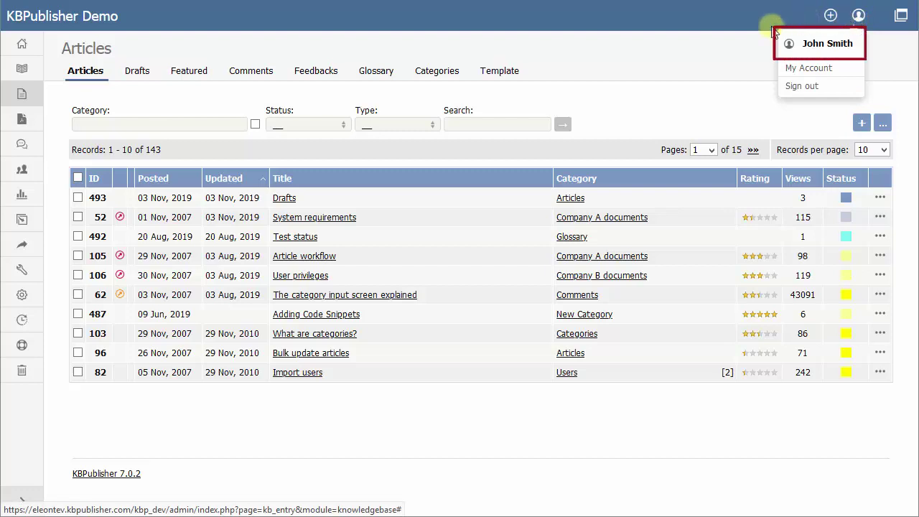
{"action": "left_click", "coordinate": [135, 72]}
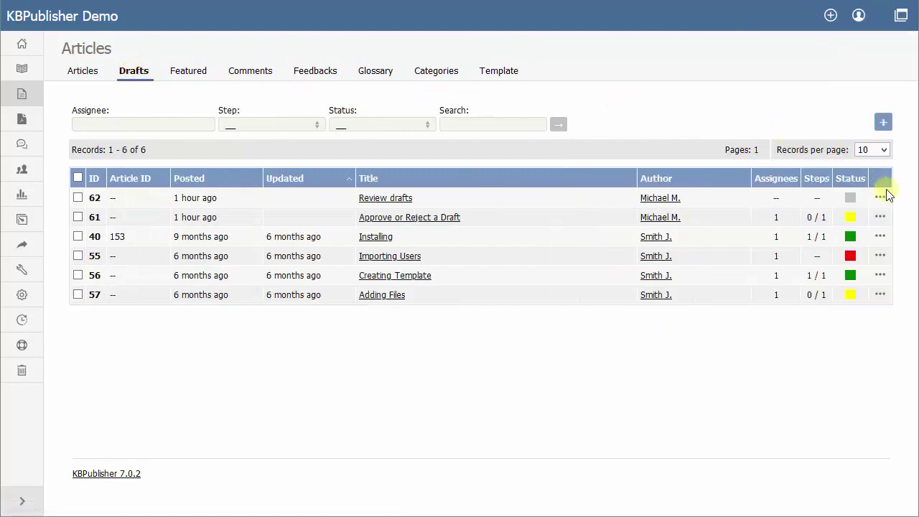
{"action": "left_click", "coordinate": [879, 217]}
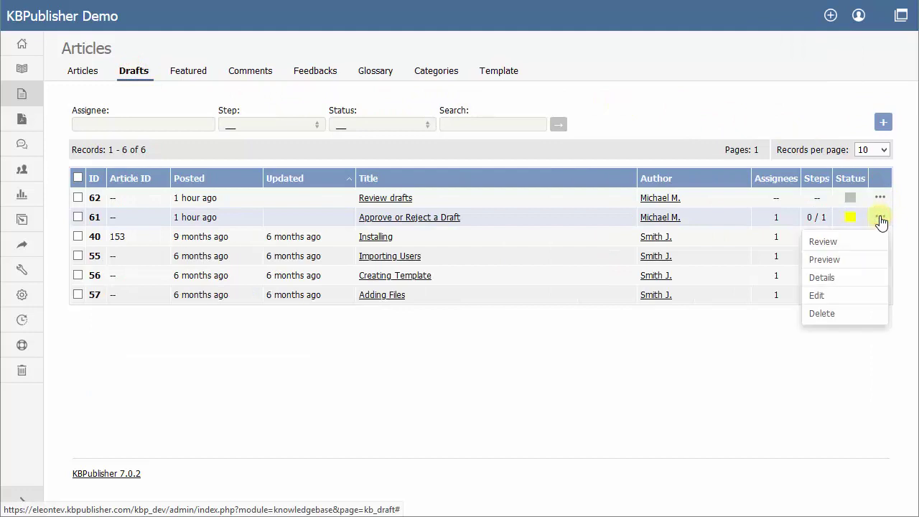
{"action": "left_click", "coordinate": [850, 242]}
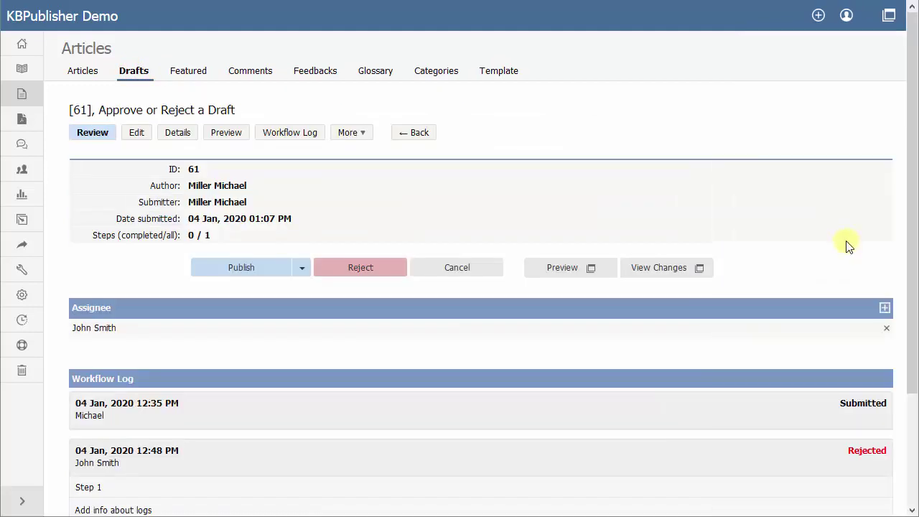
{"action": "left_click", "coordinate": [236, 133]}
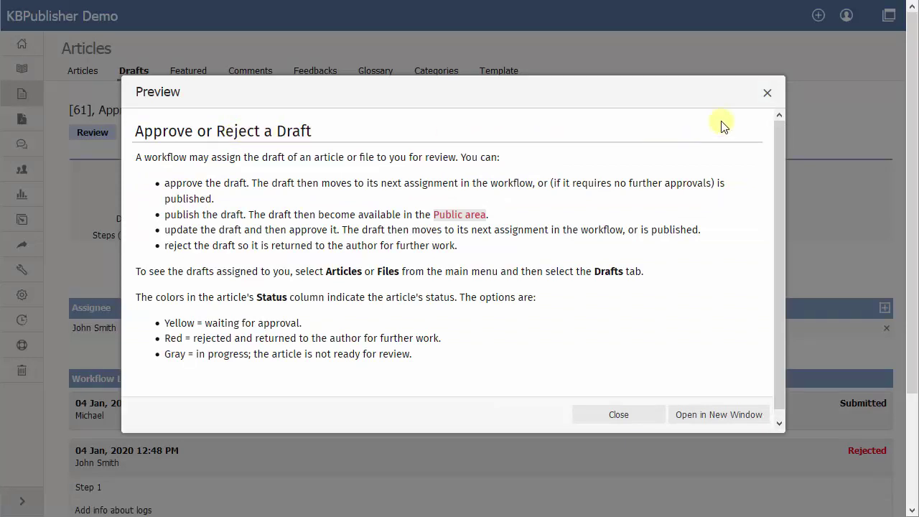
{"action": "left_click", "coordinate": [766, 94]}
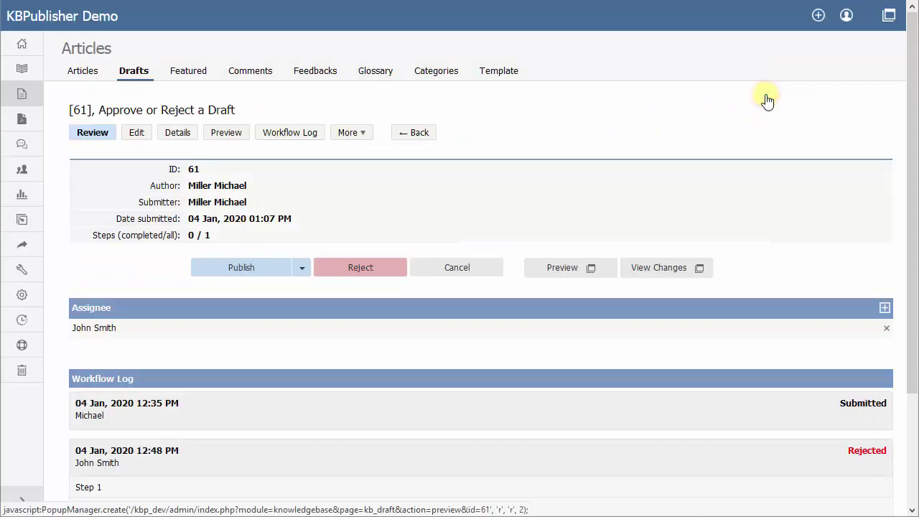
- Reject the draft with the note "Add info about workflow log" and check its status in the drafts list
{"action": "left_click", "coordinate": [302, 269]}
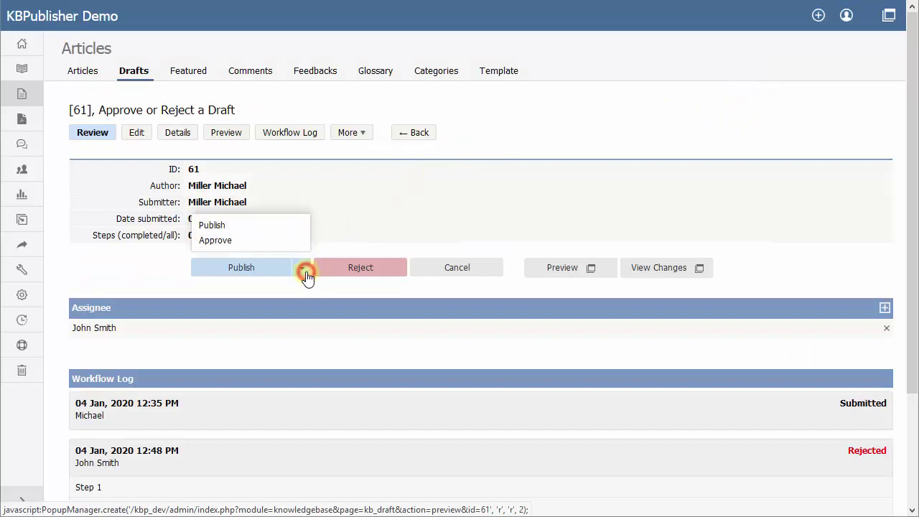
{"action": "left_click", "coordinate": [386, 274]}
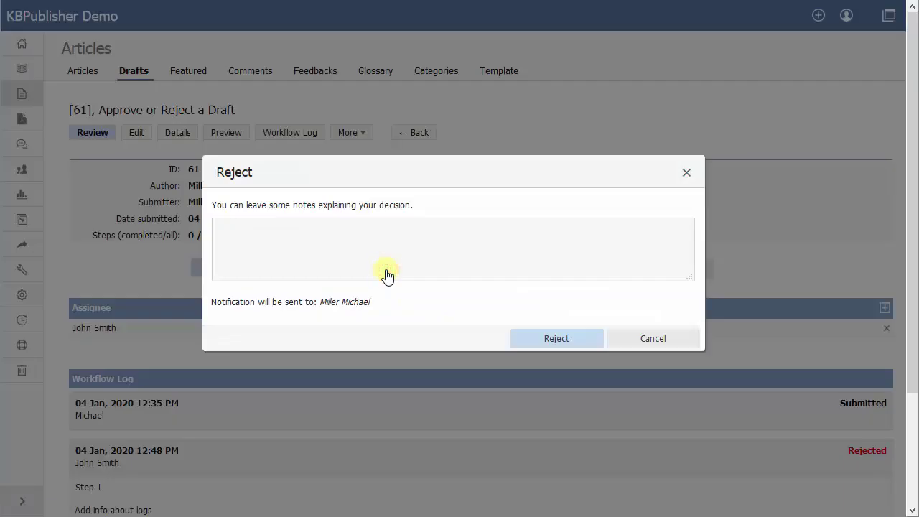
{"action": "left_click", "coordinate": [387, 275]}
{"action": "type", "text": "Add info about workflow log"}
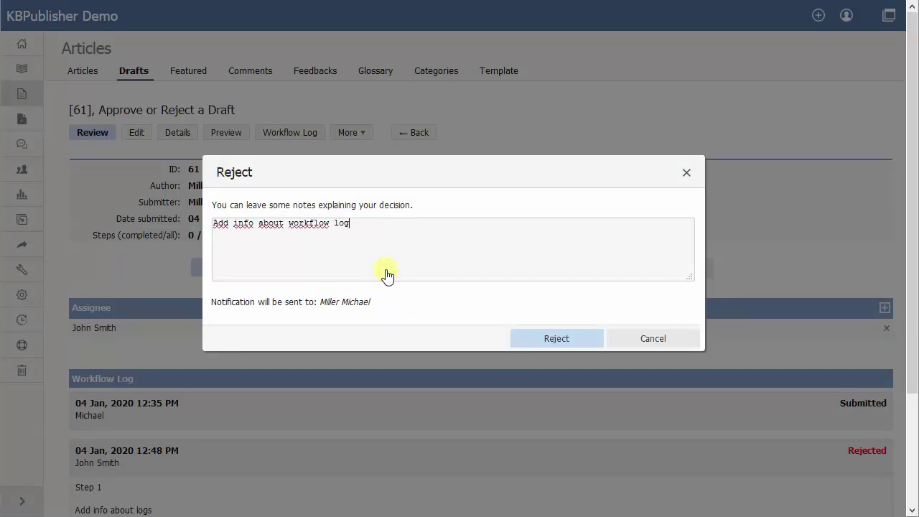
{"action": "left_click", "coordinate": [522, 347]}
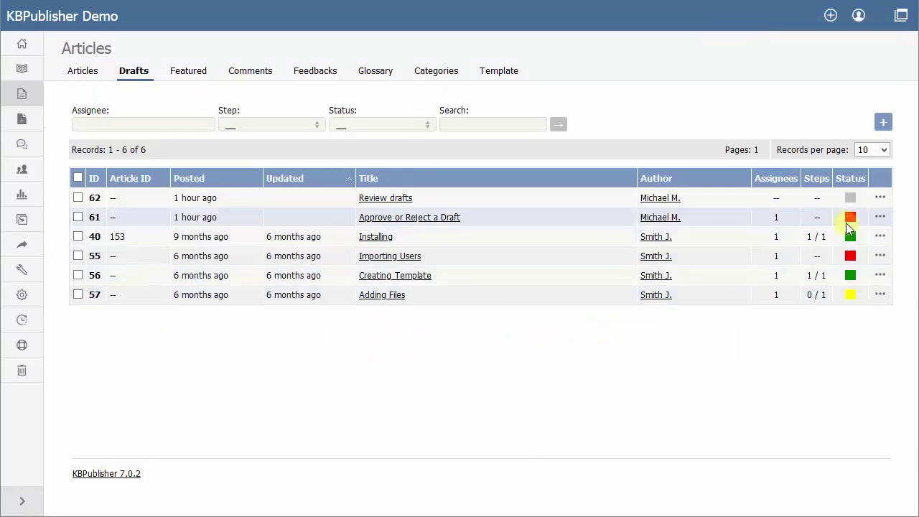
{"action": "mouse_move", "coordinate": [851, 224]}
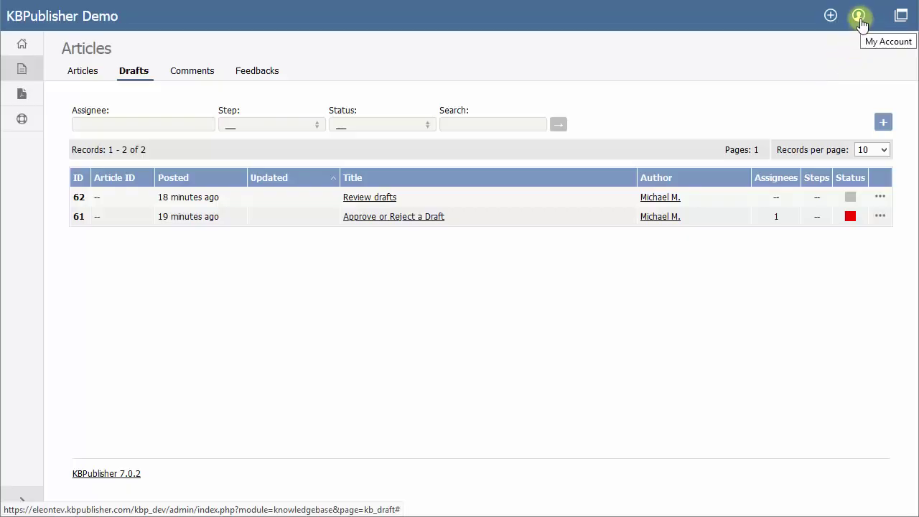
- From the author's account, view the rejected draft's details and workflow log, and open the draft for editing
{"action": "left_click", "coordinate": [858, 17]}
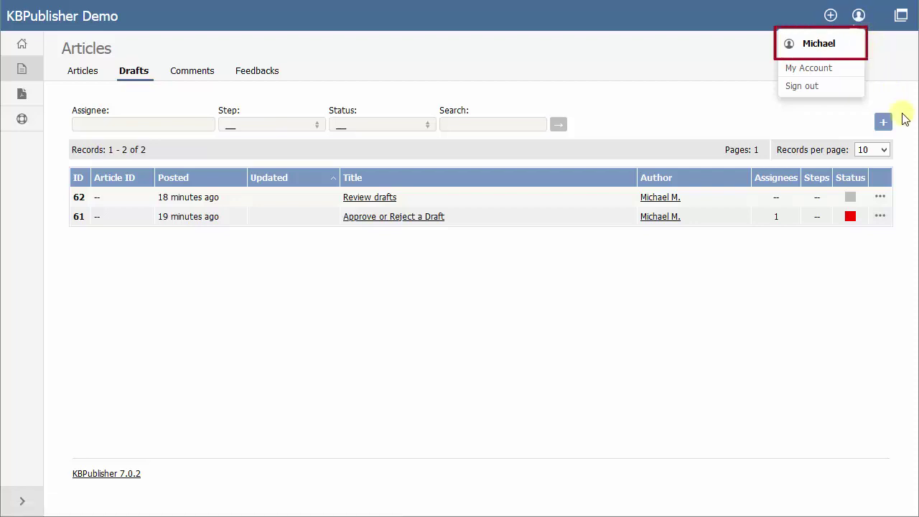
{"action": "left_click", "coordinate": [879, 217]}
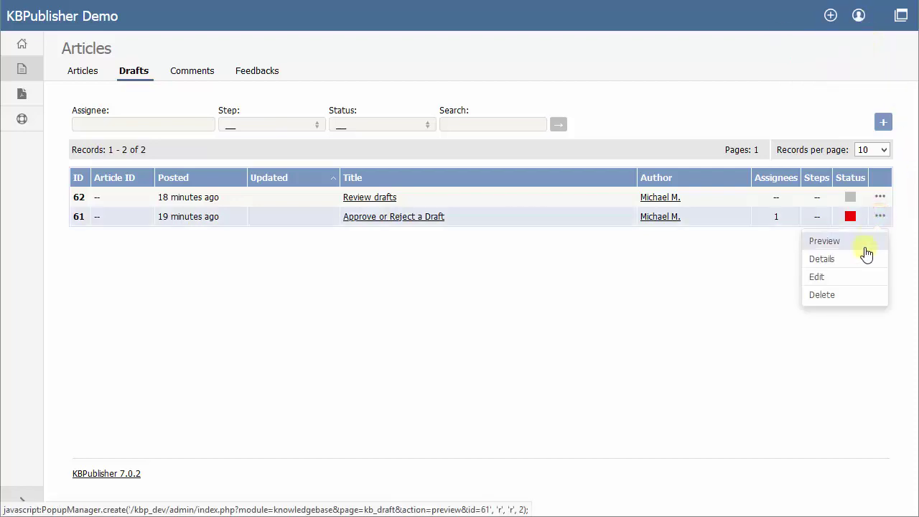
{"action": "left_click", "coordinate": [862, 259]}
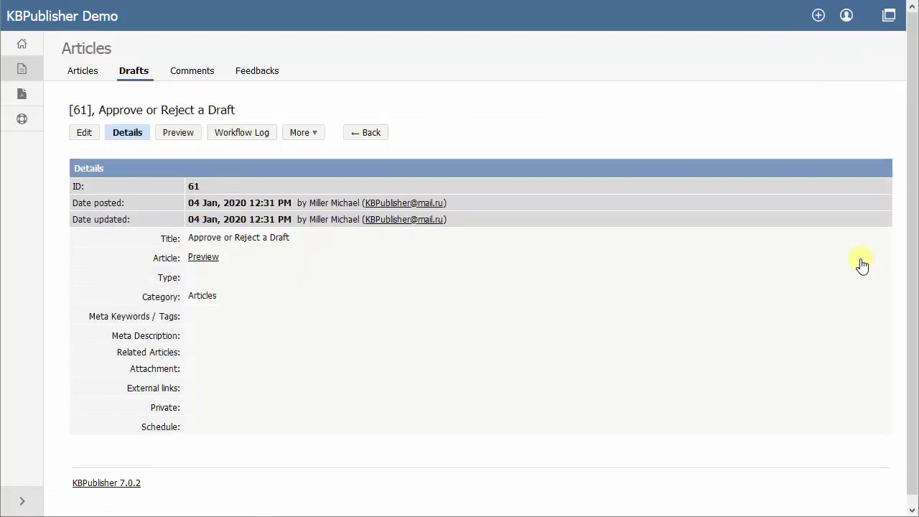
{"action": "left_click", "coordinate": [263, 137]}
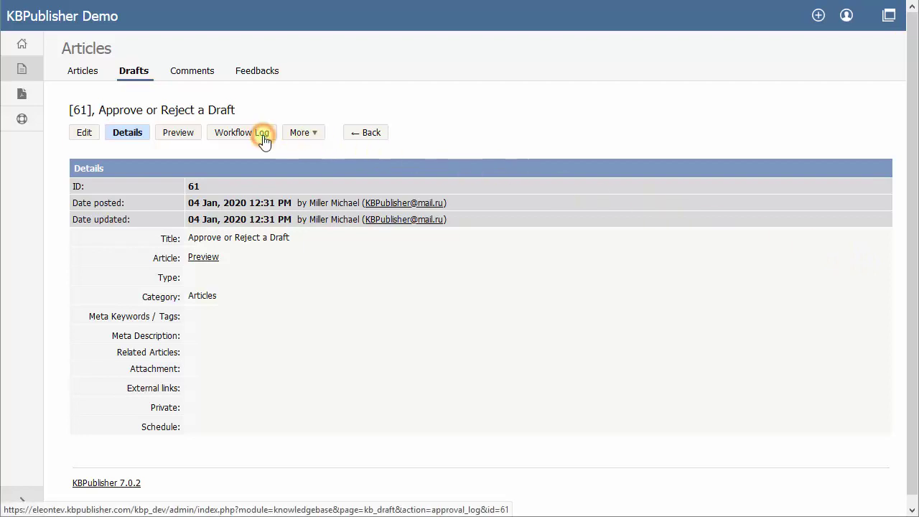
{"action": "left_click", "coordinate": [91, 138]}
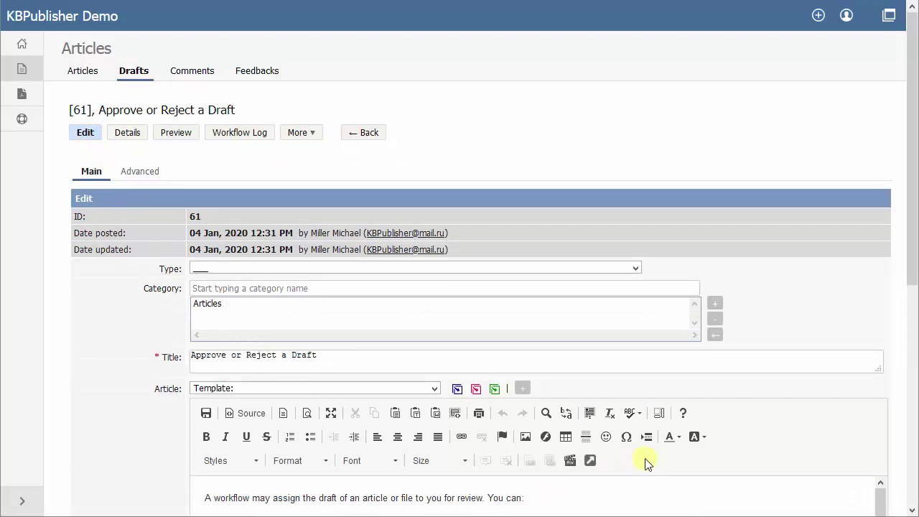
{"action": "scroll", "coordinate": [865, 455], "scroll_direction": "down", "scroll_amount": 5}
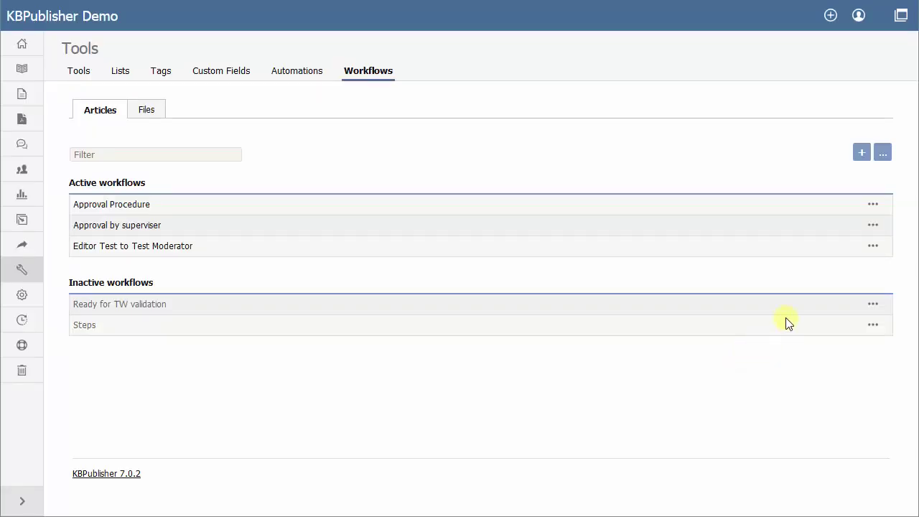
- From the administrator's account, edit the Approval Procedure workflow to allow users to bypass the approval process, and save it
{"action": "left_click", "coordinate": [873, 205]}
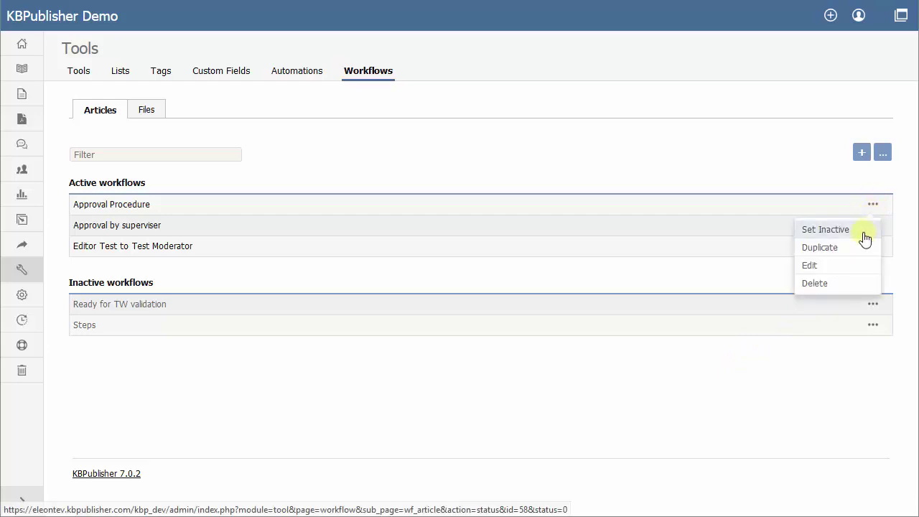
{"action": "left_click", "coordinate": [845, 266]}
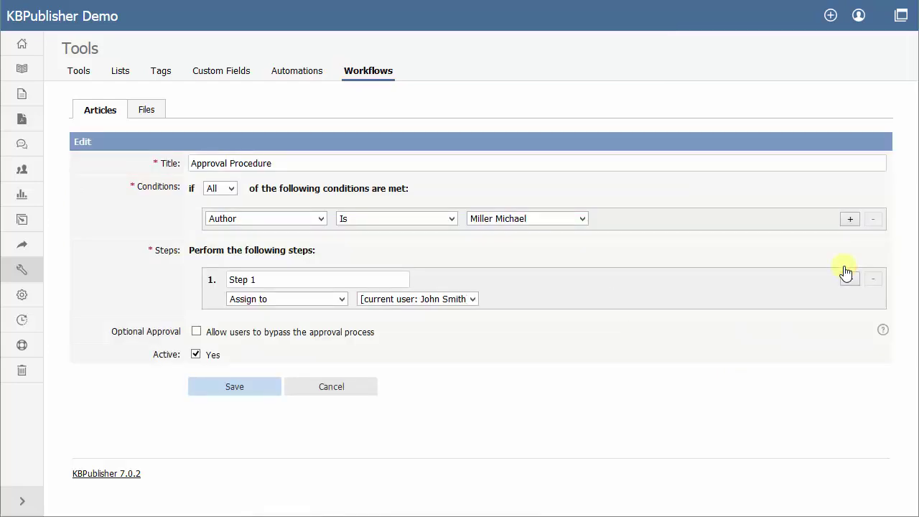
{"action": "left_click", "coordinate": [198, 334]}
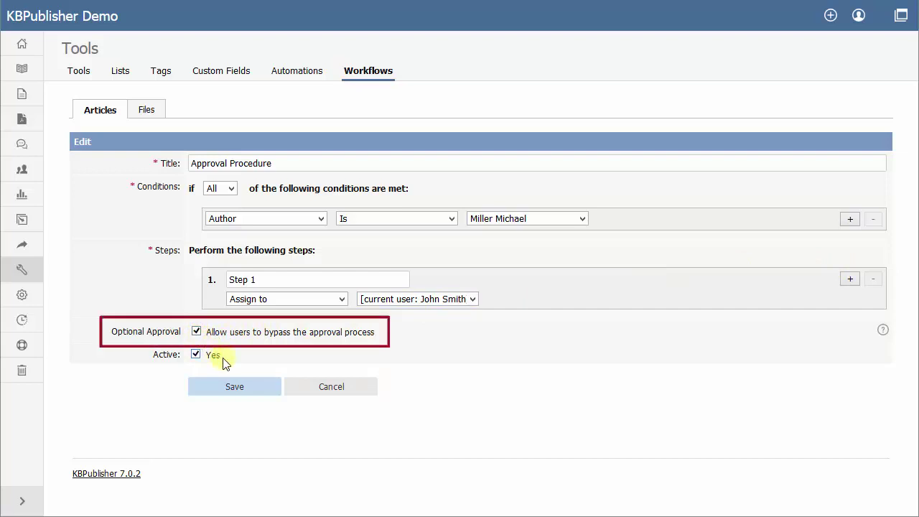
{"action": "left_click", "coordinate": [258, 388]}
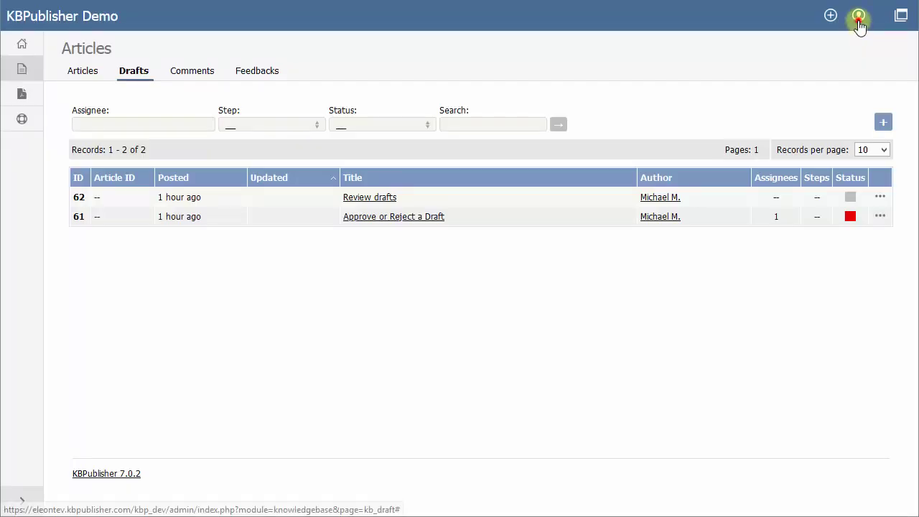
- From the author's account, open the rejected draft for editing and view the additional saving options offered for it
{"action": "left_click", "coordinate": [859, 15]}
{"action": "left_click", "coordinate": [880, 218]}
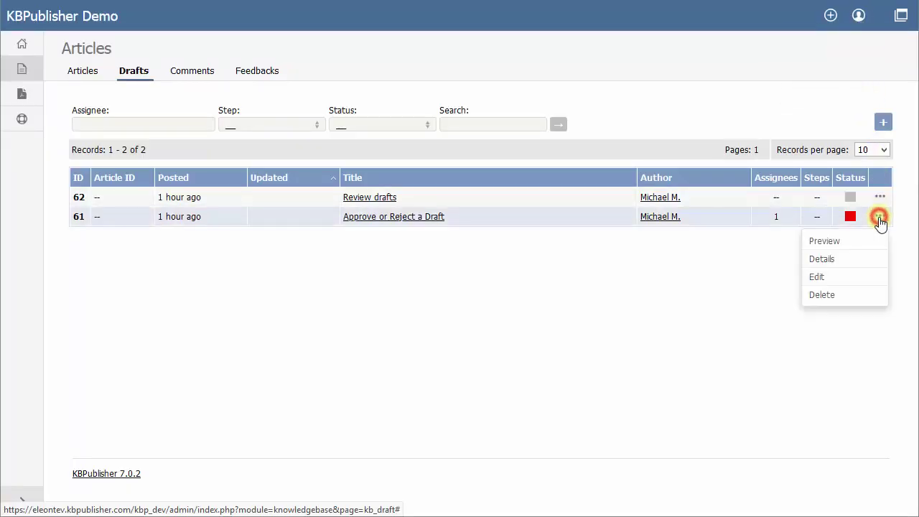
{"action": "left_click", "coordinate": [853, 279]}
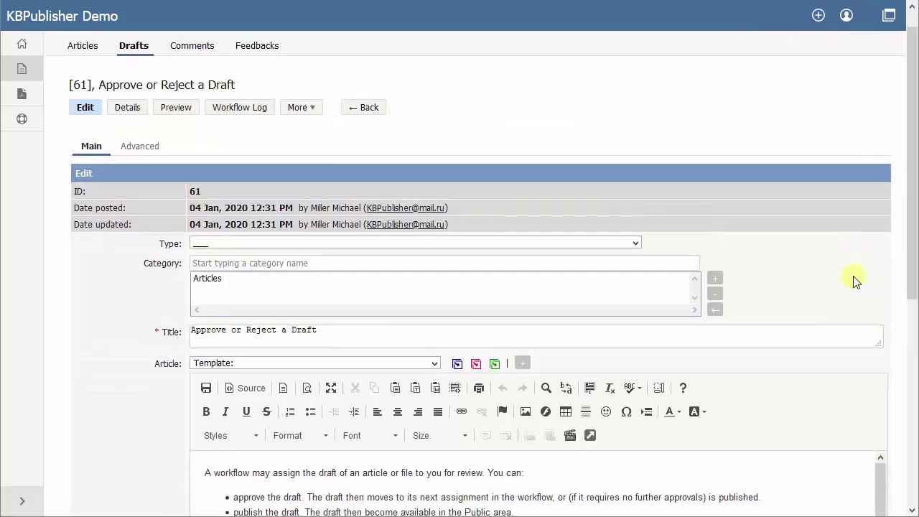
{"action": "scroll", "coordinate": [854, 282], "scroll_direction": "down", "scroll_amount": 5}
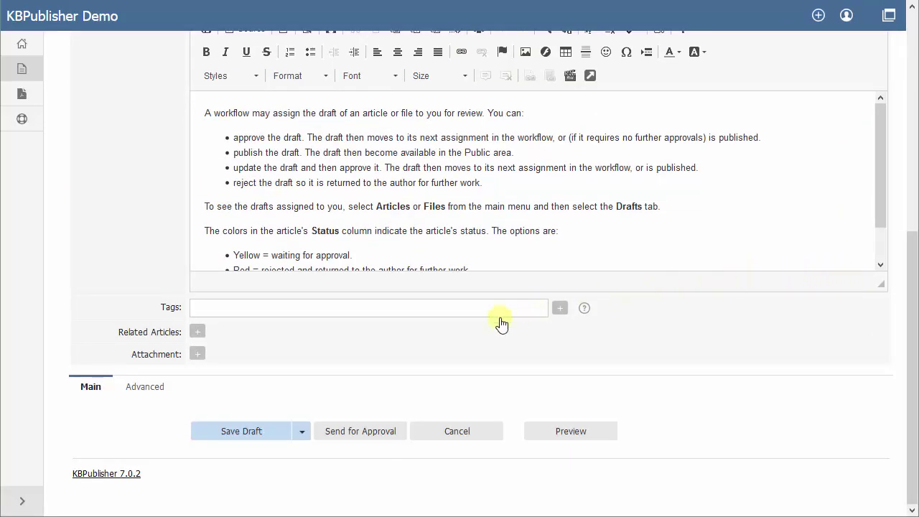
{"action": "left_click", "coordinate": [302, 432]}
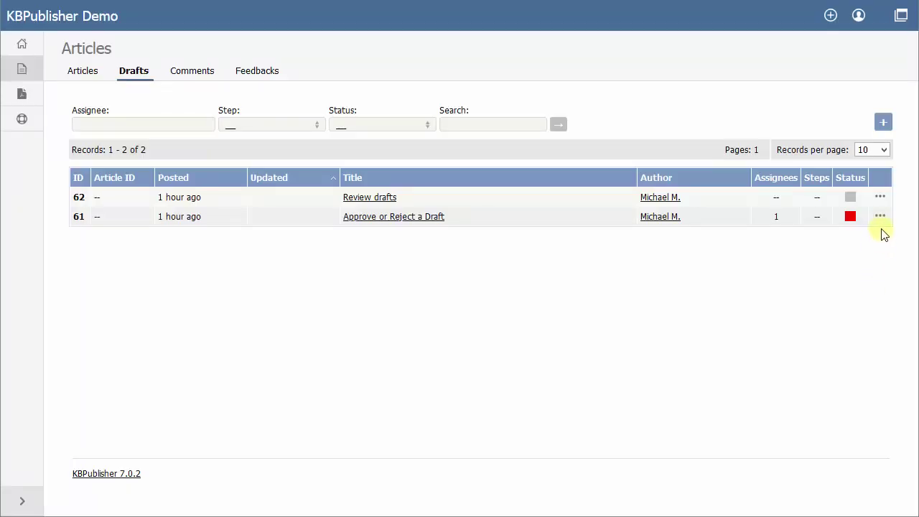
- Open the details of the "Approve or Reject a Draft" draft and view its workflow log
{"action": "left_click", "coordinate": [881, 219]}
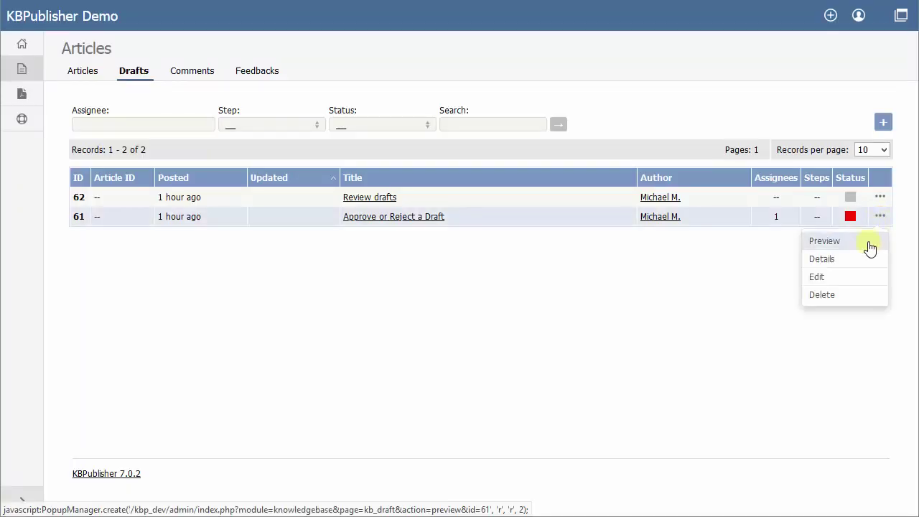
{"action": "left_click", "coordinate": [861, 259]}
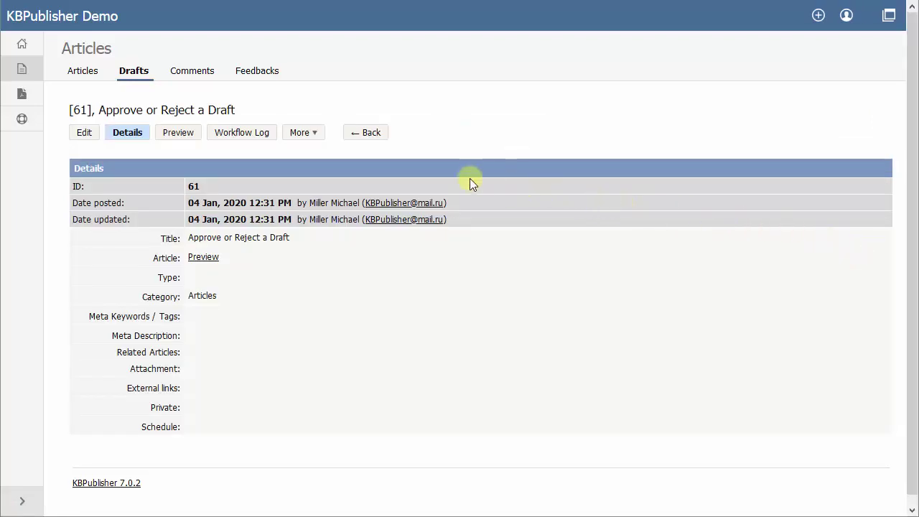
{"action": "left_click", "coordinate": [263, 138]}
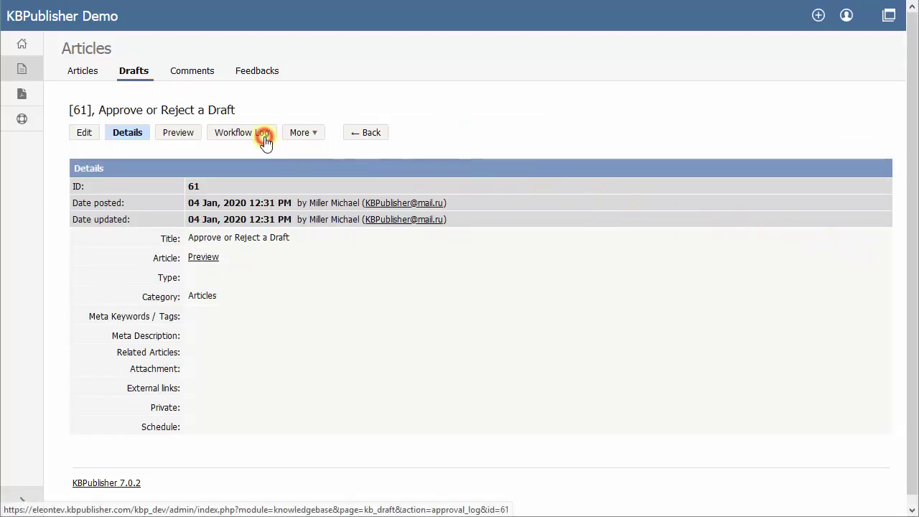